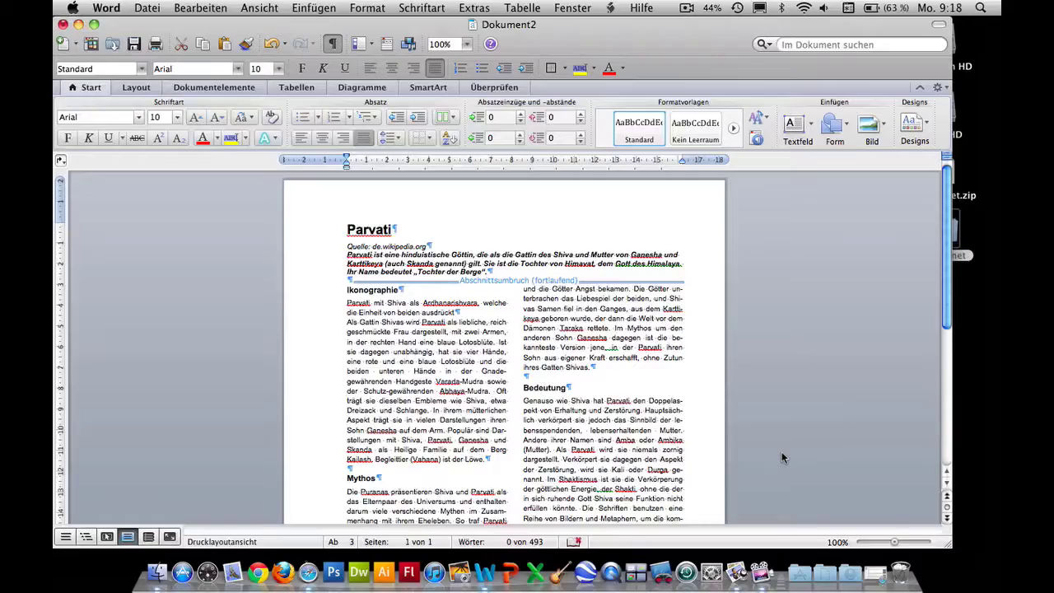
# Step: Restore the minimized Safari window showing the saved Parvati Wikipedia article
pyautogui.click(878, 573)
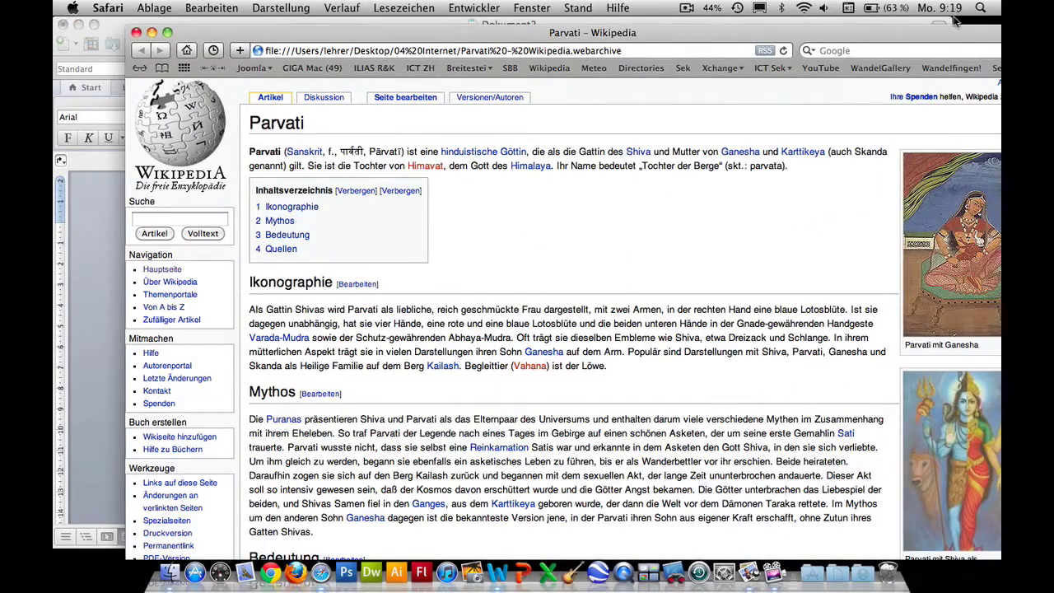
# Step: Shift Safari left and open the Parvati_Ganesha.jpg file page from the article's painting
pyautogui.moveTo(943, 31); pyautogui.dragTo(835, 31)
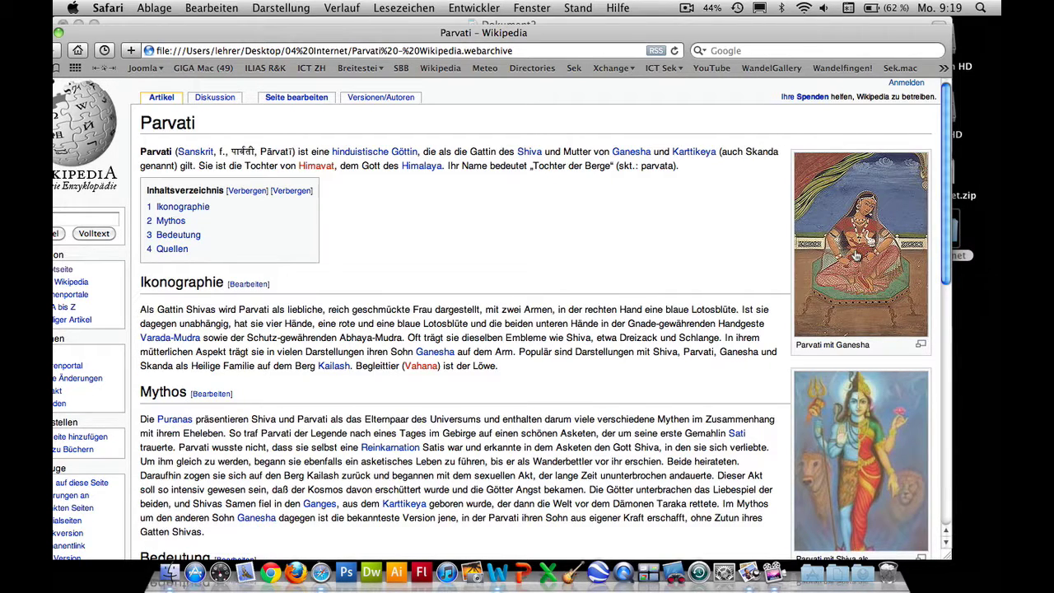
pyautogui.click(857, 257)
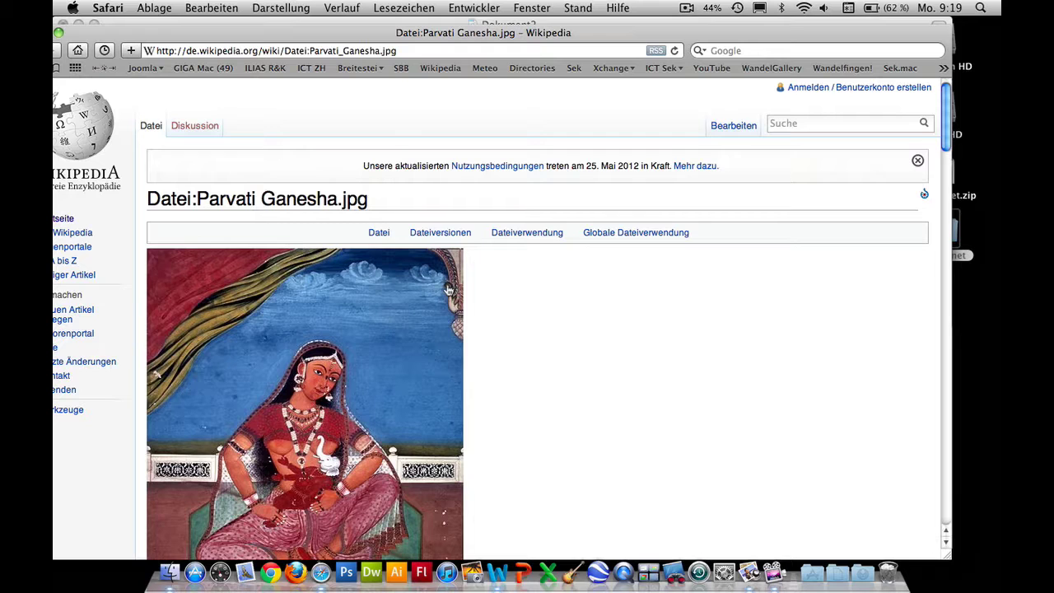
# Step: Drag the Parvati Ganesha painting from its file page onto the desktop as a 427px image
pyautogui.moveTo(365, 36); pyautogui.dragTo(712, 60)
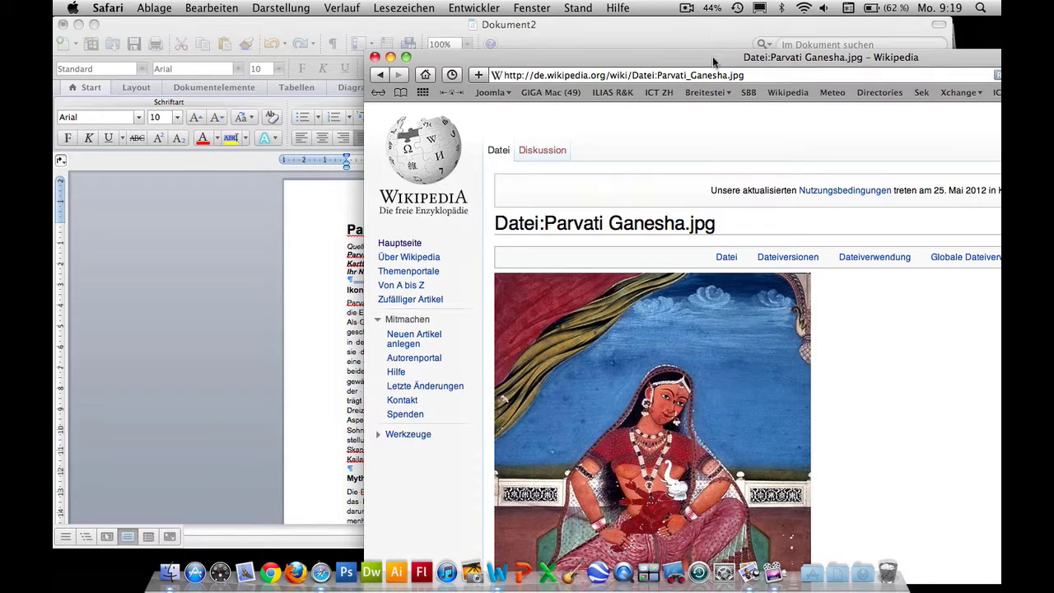
pyautogui.moveTo(712, 56); pyautogui.dragTo(329, 23)
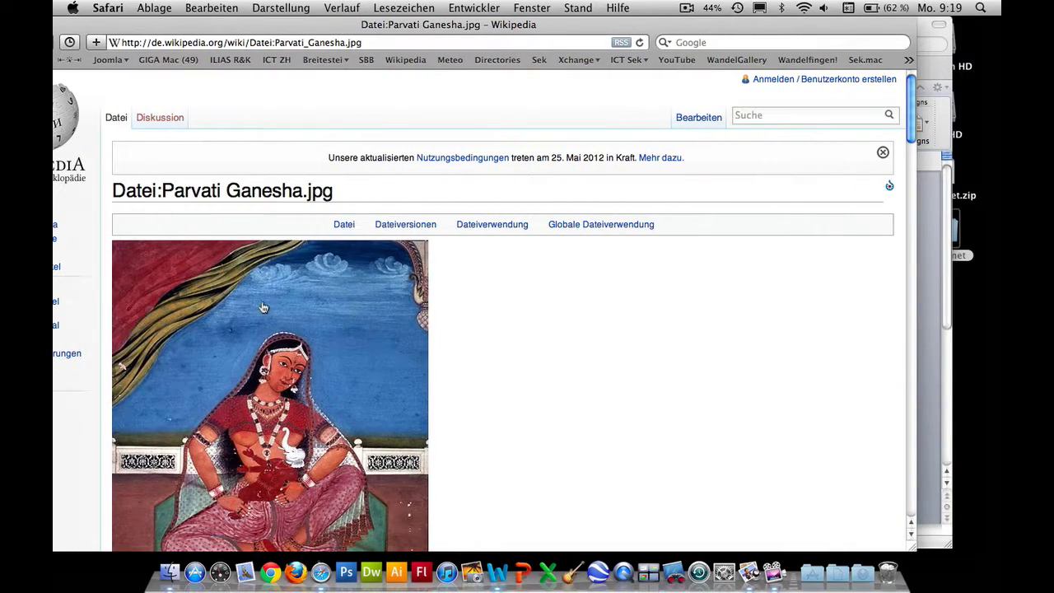
pyautogui.moveTo(263, 308)
pyautogui.mouseDown()
pyautogui.moveTo(819, 351)
pyautogui.moveTo(975, 321)
pyautogui.mouseUp()
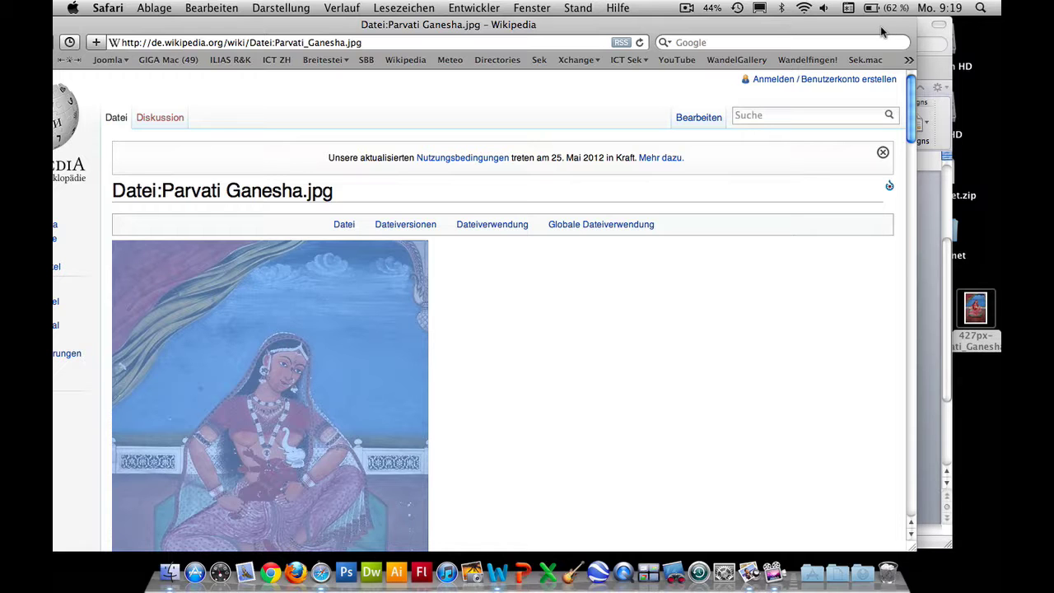
pyautogui.moveTo(349, 24); pyautogui.dragTo(477, 23)
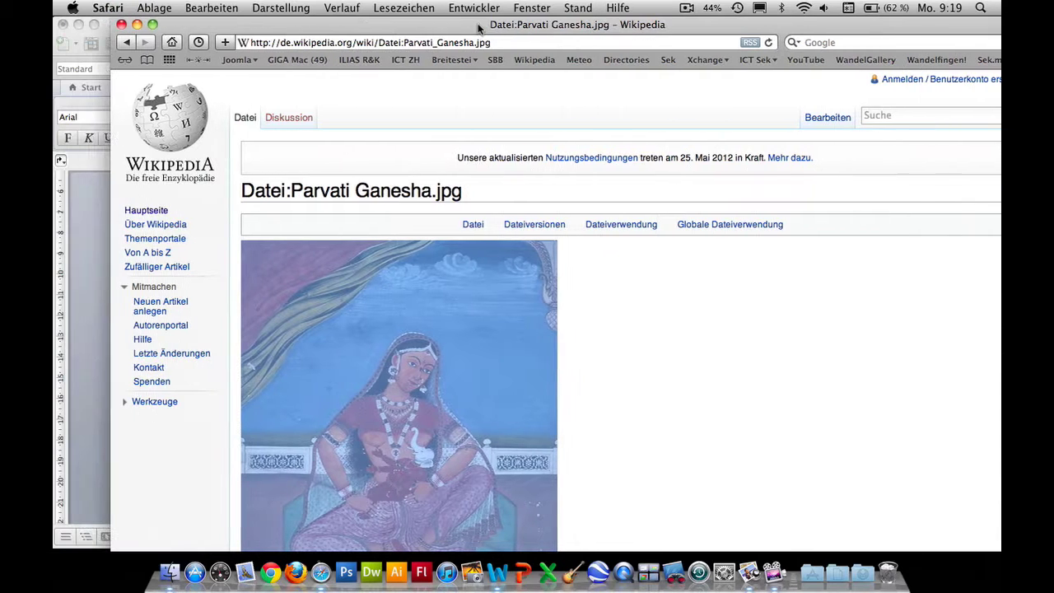
# Step: Insert the saved painting from the desktop into Word's Ikonographie paragraph, nudging it slightly right
pyautogui.click(136, 24)
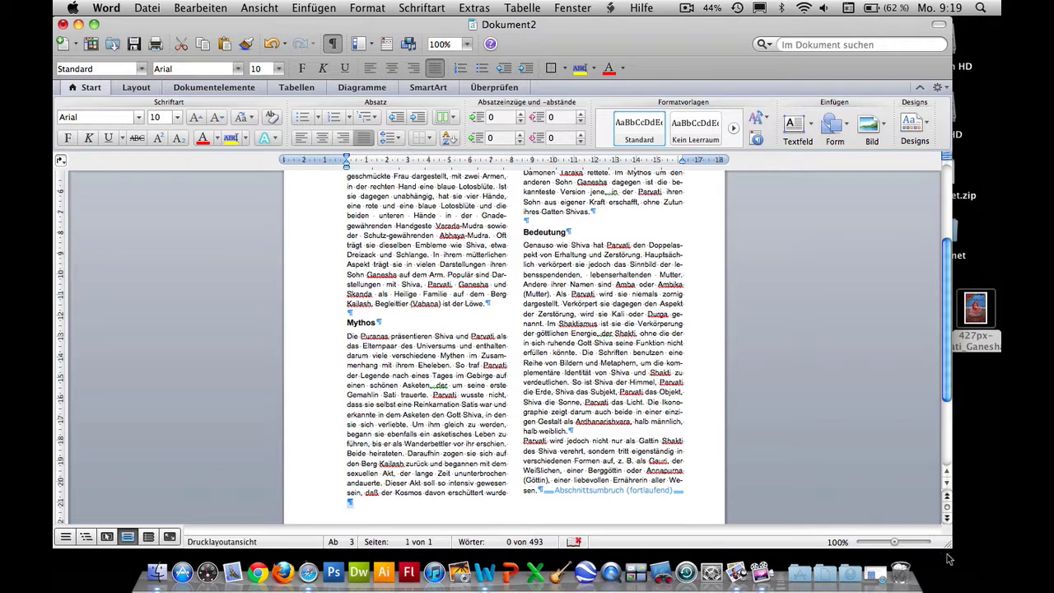
pyautogui.moveTo(948, 546); pyautogui.dragTo(871, 540)
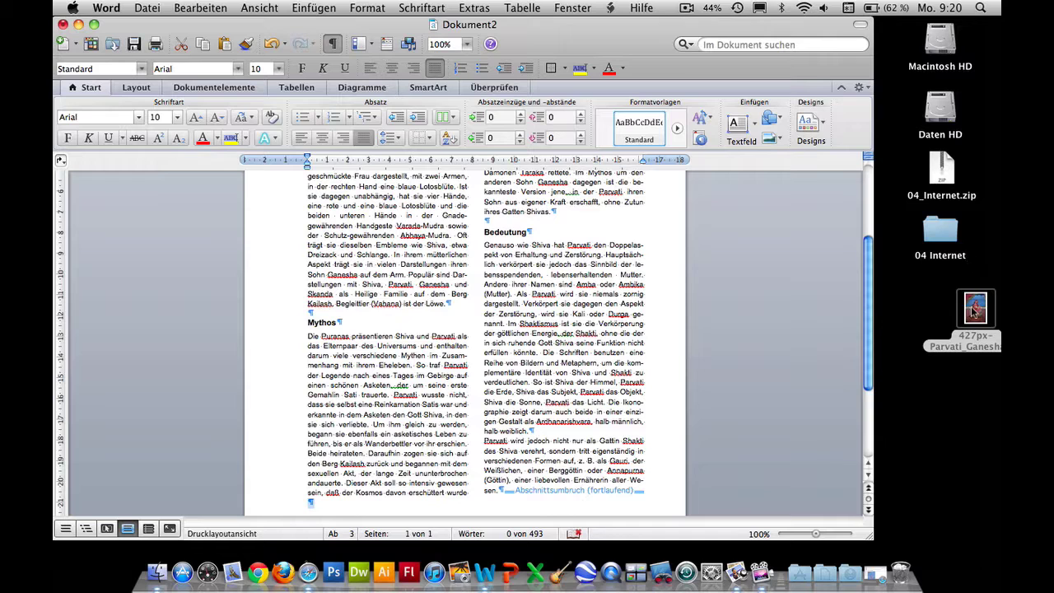
pyautogui.moveTo(974, 309); pyautogui.dragTo(344, 254)
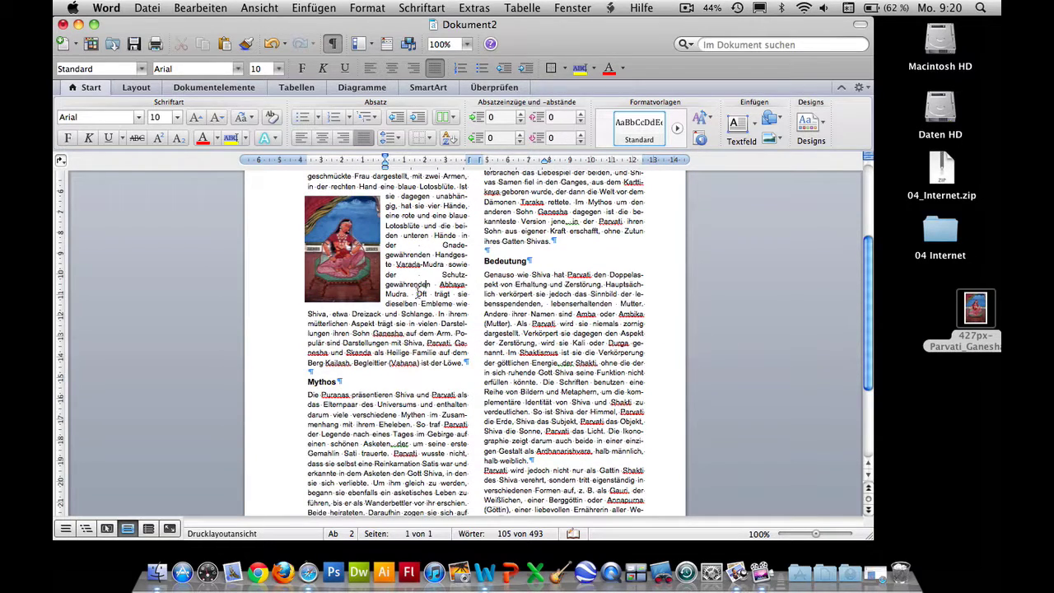
pyautogui.click(364, 270)
pyautogui.moveTo(365, 286); pyautogui.dragTo(367, 284)
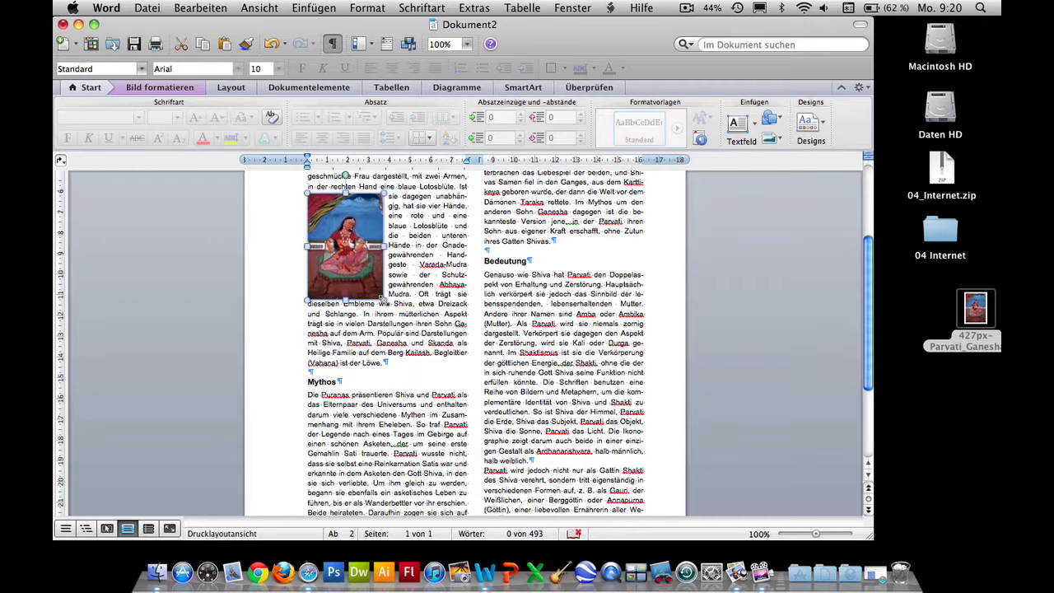
# Step: Enlarge the painting to about 7.3 × 10.3 cm across the left column and review both pages
pyautogui.moveTo(383, 302); pyautogui.dragTo(458, 387)
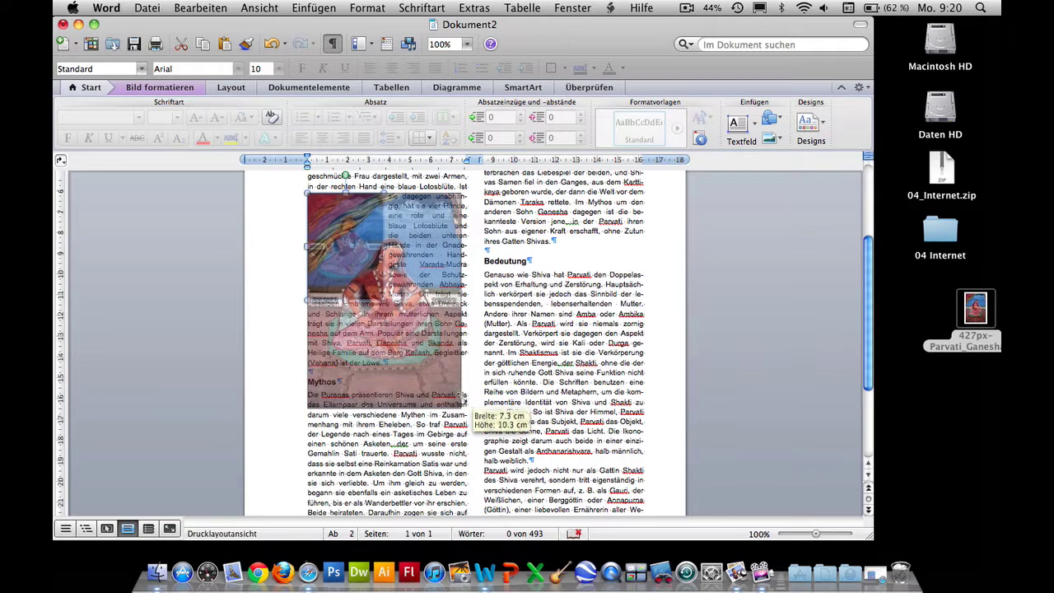
pyautogui.moveTo(458, 388); pyautogui.dragTo(465, 406)
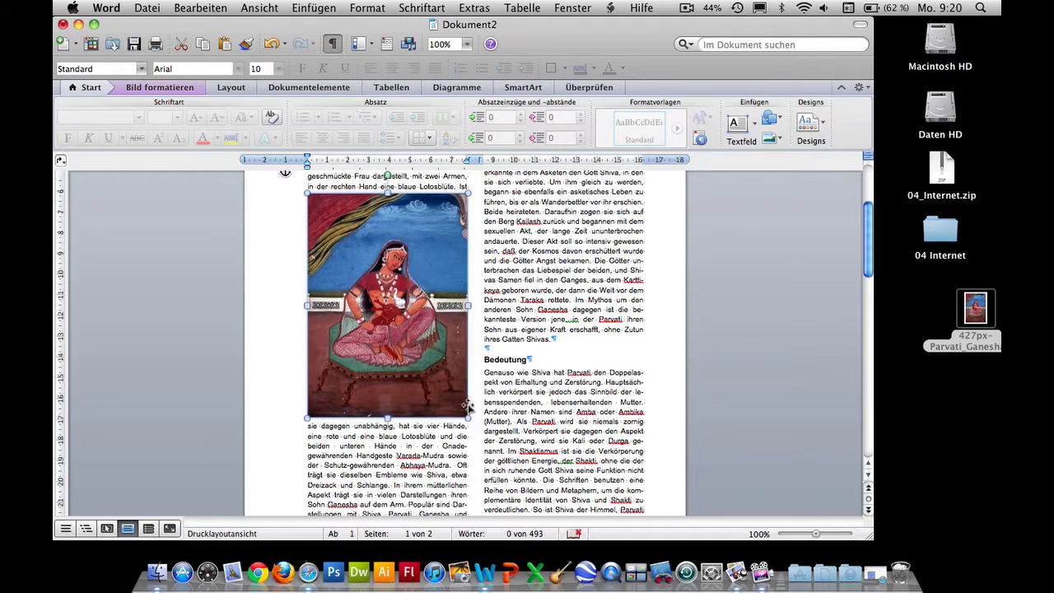
pyautogui.scroll(-1, 581, 437)
pyautogui.scroll(-2, 586, 439)
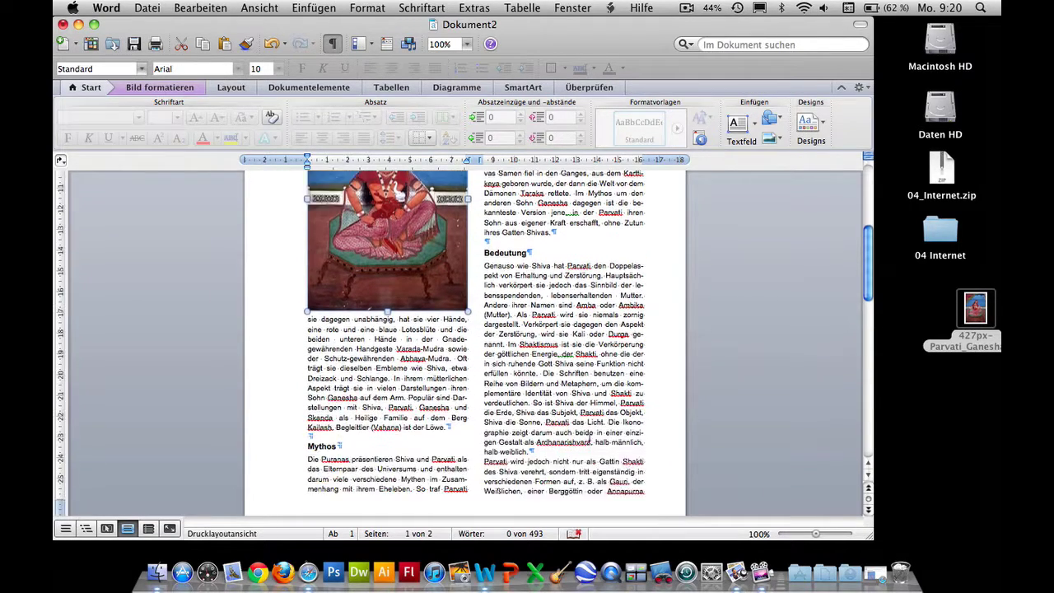
pyautogui.scroll(-5, 589, 438)
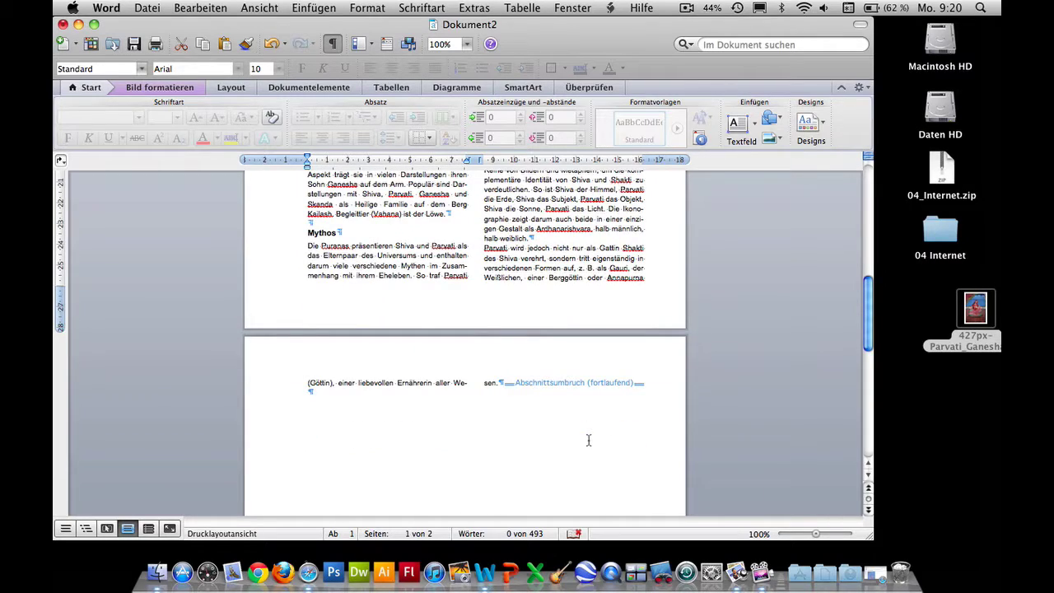
pyautogui.scroll(1, 589, 440)
pyautogui.scroll(4, 588, 440)
pyautogui.scroll(4, 589, 441)
pyautogui.scroll(-1, 588, 440)
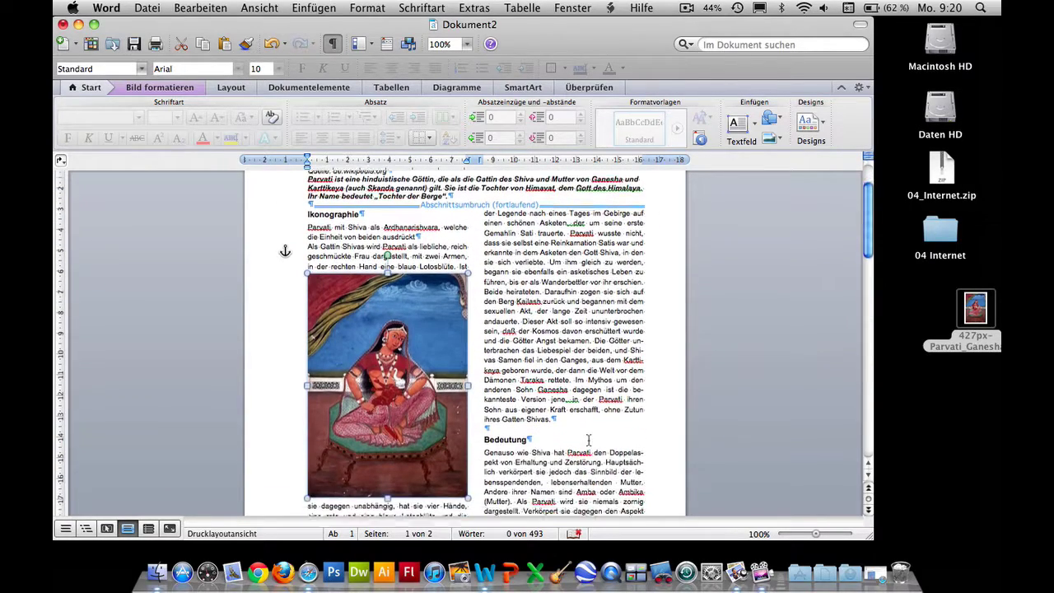
pyautogui.scroll(-1, 589, 441)
pyautogui.scroll(-1, 588, 440)
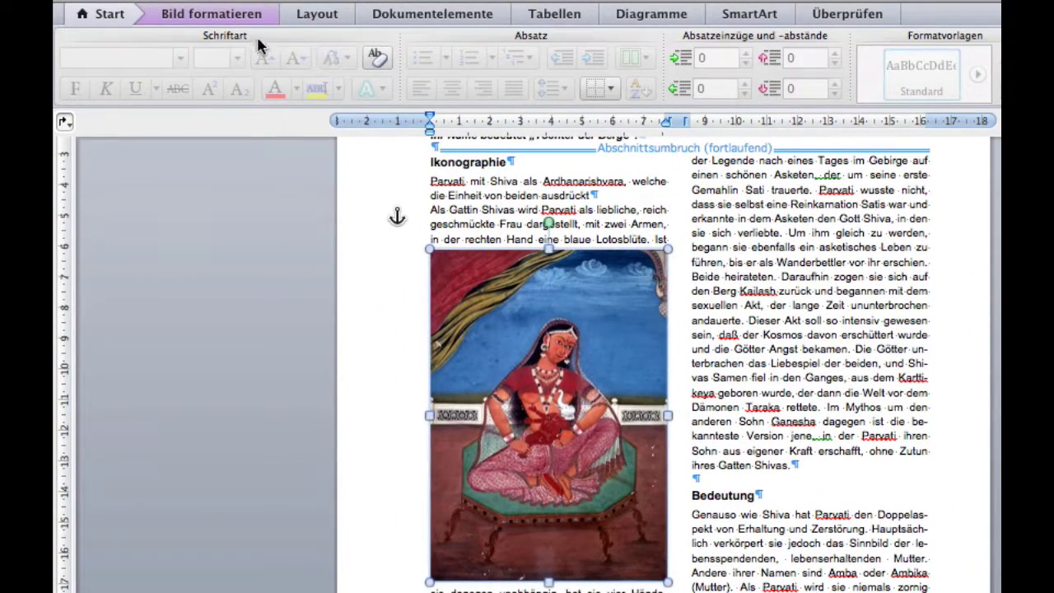
# Step: Crop the painting's top and bottom with Bild formatieren's Zuschneiden to about 7.2 cm high
pyautogui.click(211, 16)
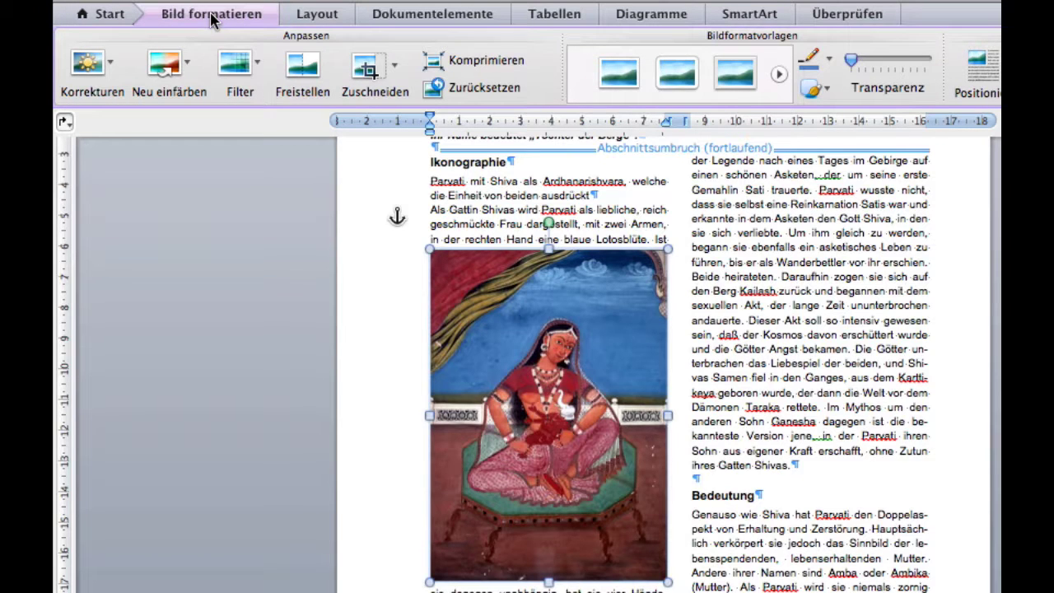
pyautogui.click(372, 71)
pyautogui.moveTo(548, 253); pyautogui.dragTo(546, 303)
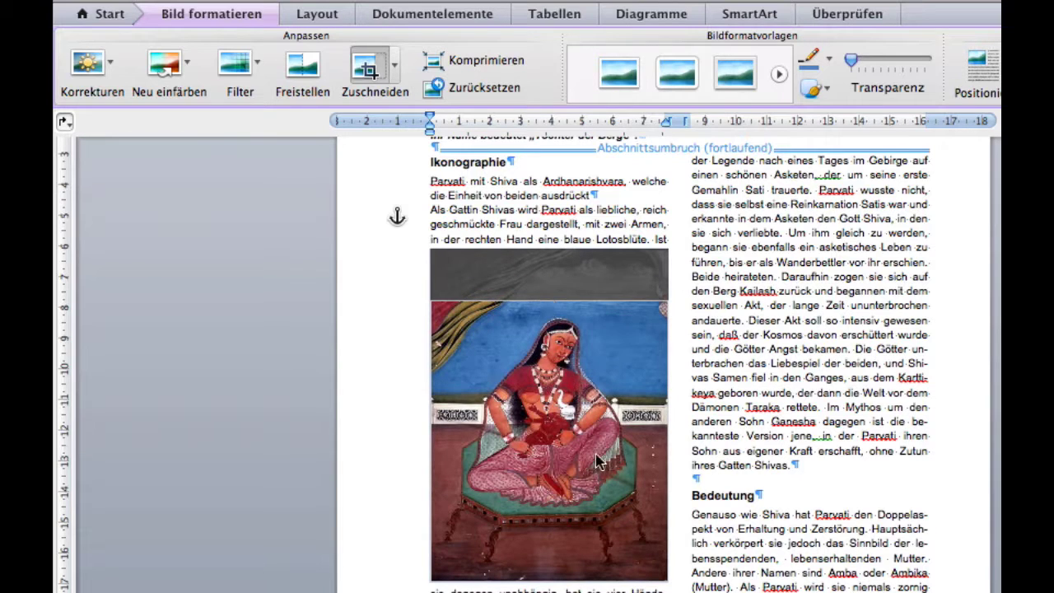
pyautogui.moveTo(550, 582); pyautogui.dragTo(552, 521)
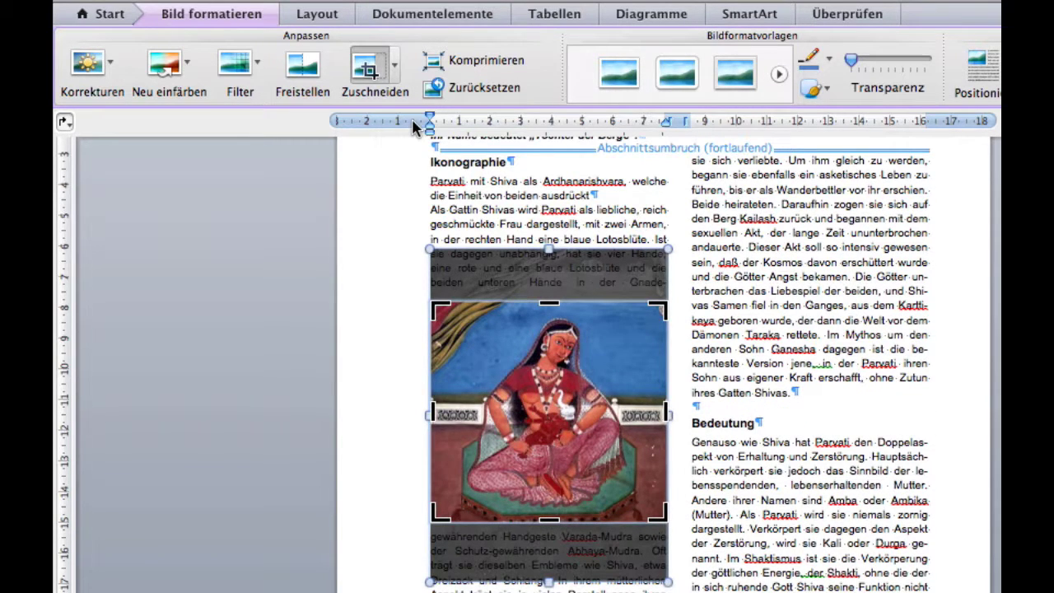
pyautogui.click(368, 70)
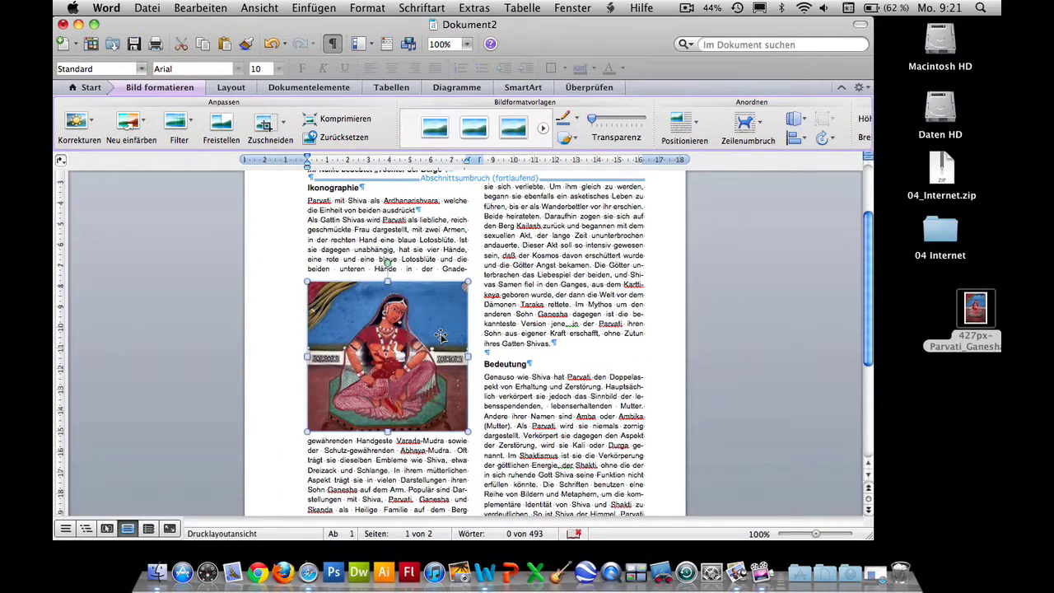
# Step: Center the painting between the two columns and set its Zeilenumbruch to Kontur
pyautogui.moveTo(440, 335)
pyautogui.mouseDown()
pyautogui.moveTo(505, 313)
pyautogui.moveTo(435, 353)
pyautogui.moveTo(449, 300)
pyautogui.moveTo(502, 306)
pyautogui.mouseUp()
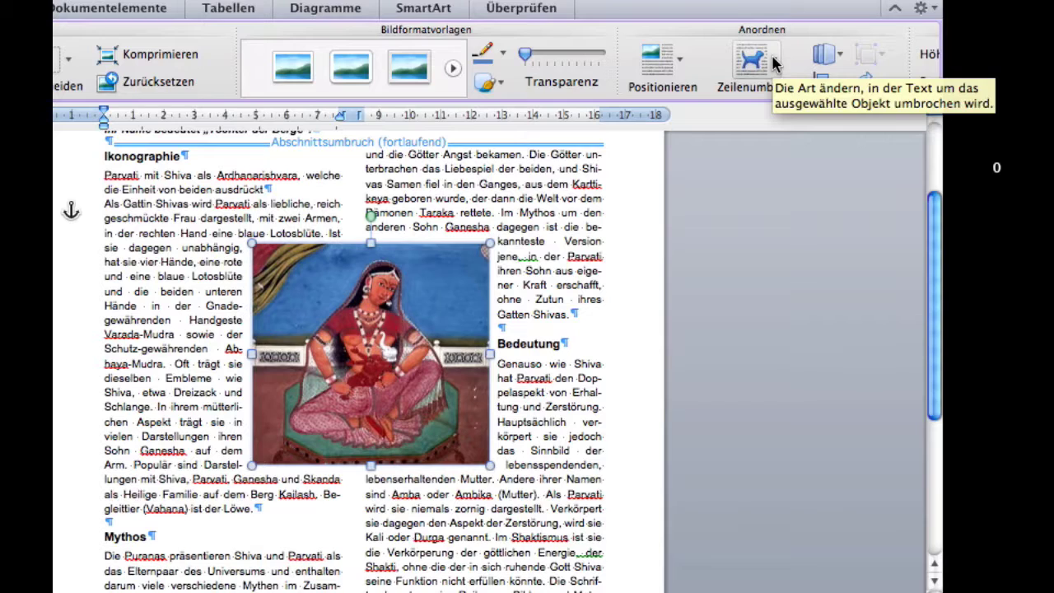
pyautogui.click(759, 124)
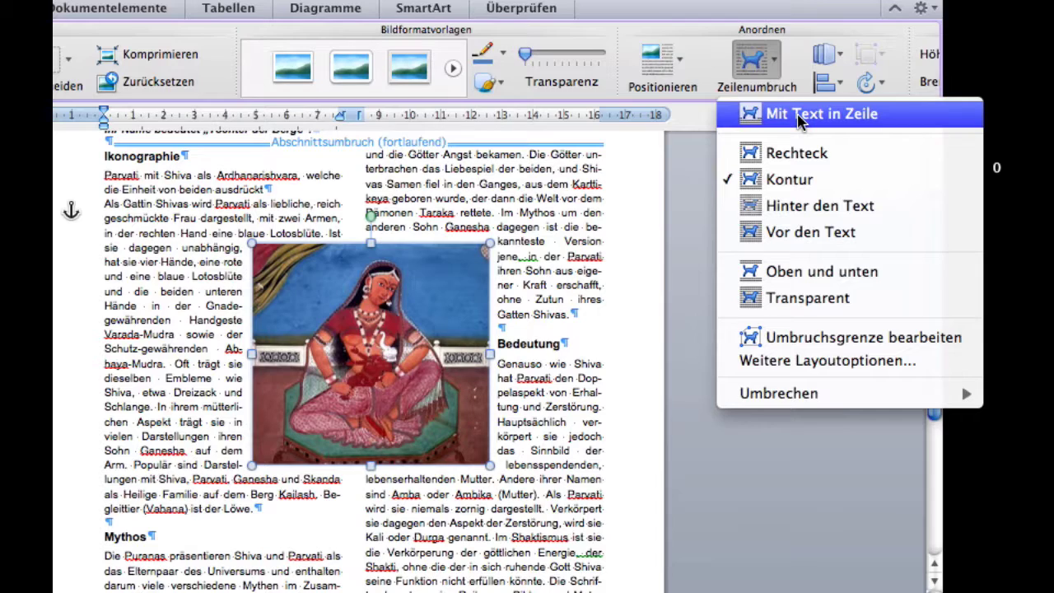
pyautogui.click(766, 180)
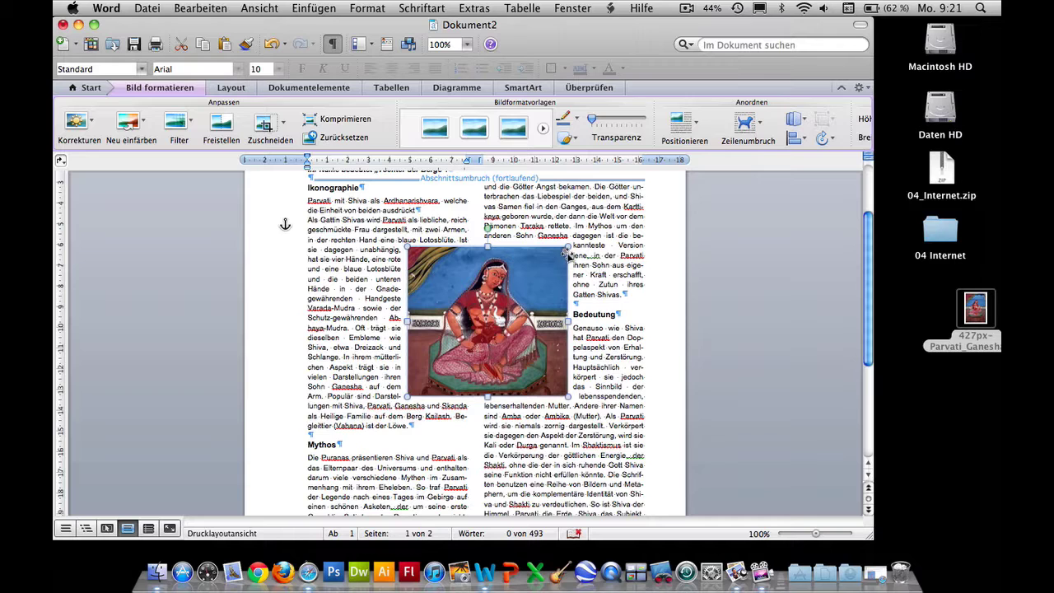
pyautogui.click(109, 7)
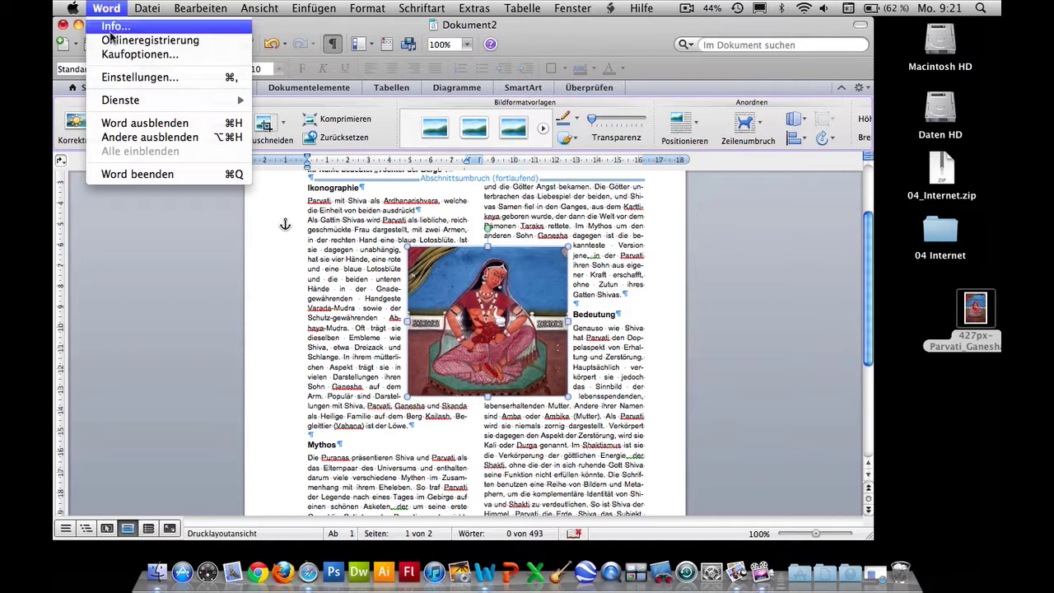
pyautogui.click(139, 77)
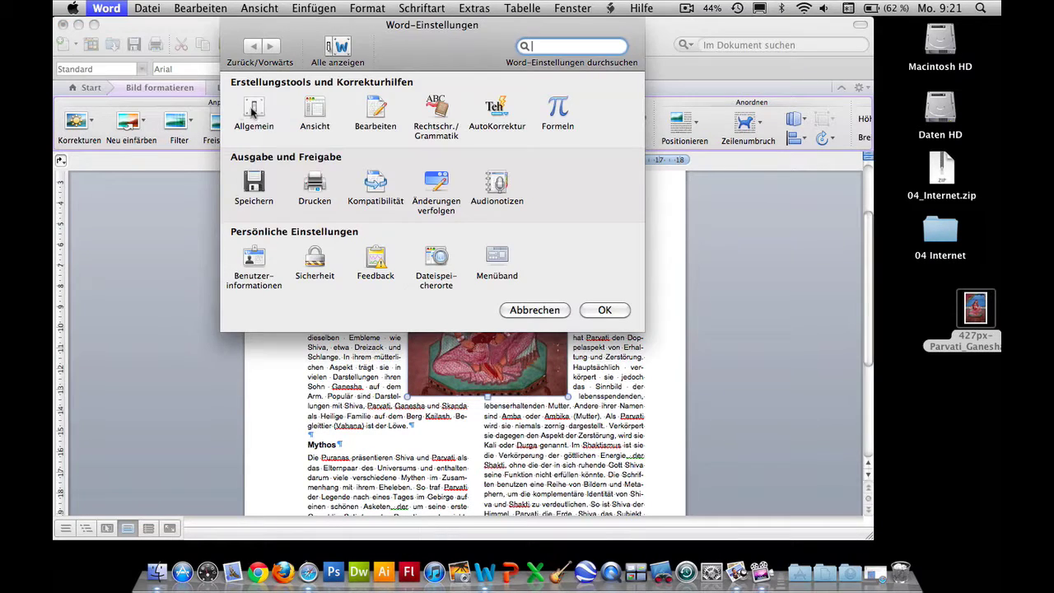
pyautogui.click(375, 109)
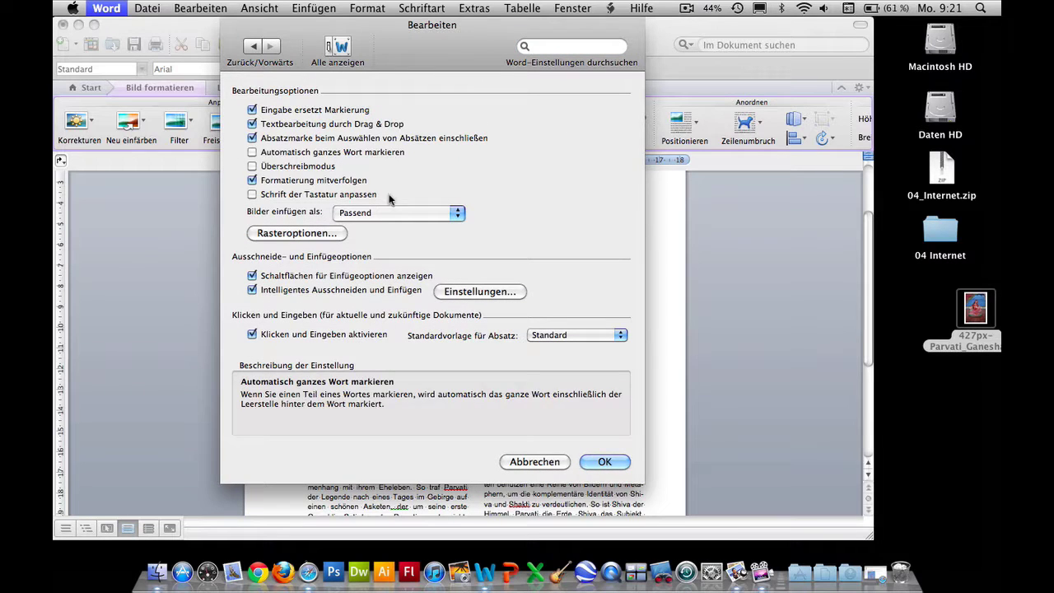
pyautogui.click(398, 212)
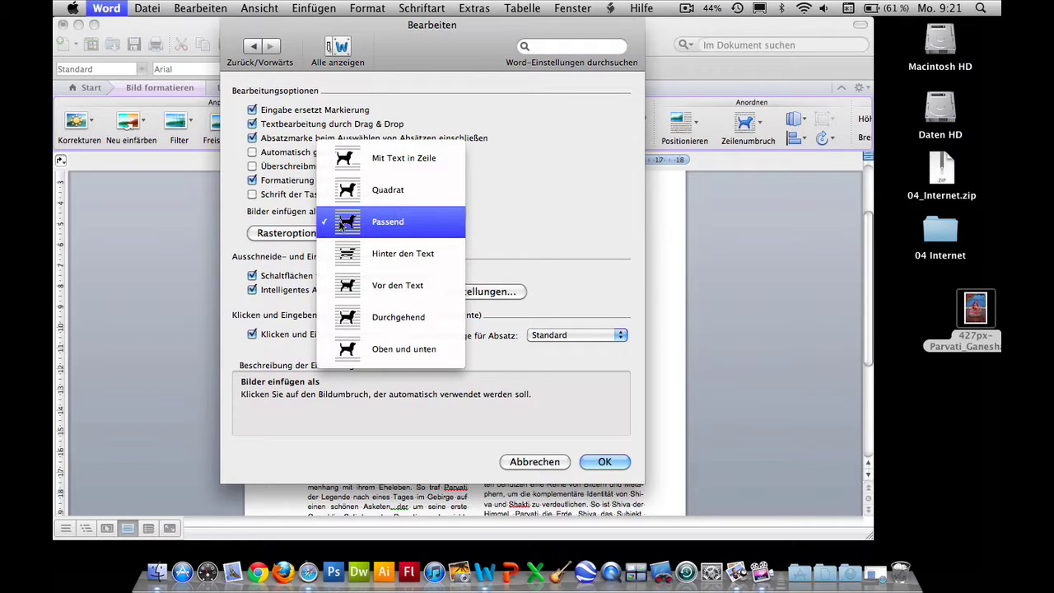
pyautogui.click(411, 227)
pyautogui.click(611, 463)
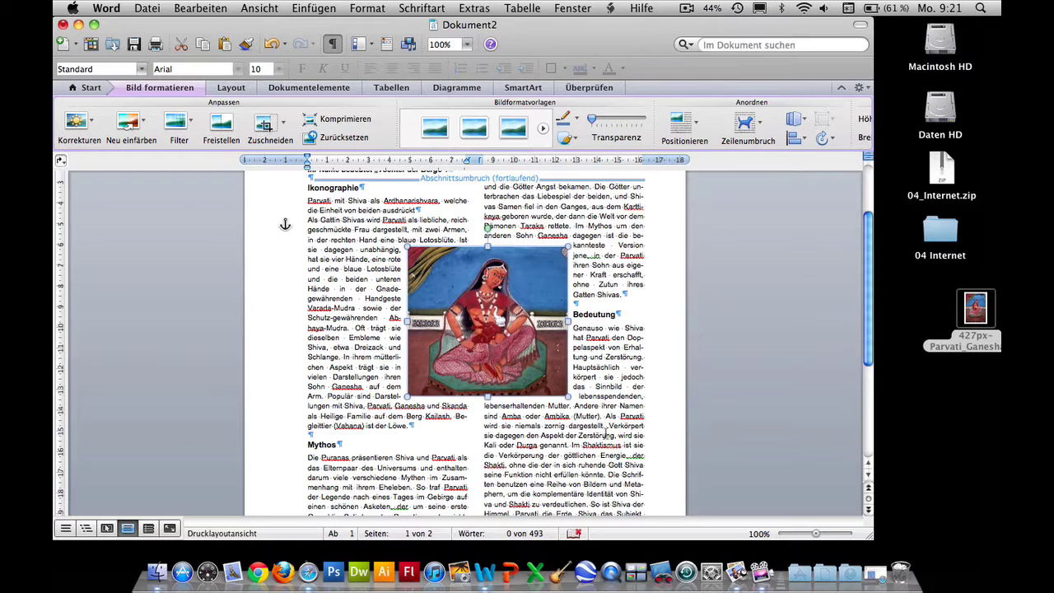
# Step: Return the painting to the left column at about Links 1.6 cm, Oben 5.1 cm
pyautogui.moveTo(519, 343)
pyautogui.mouseDown()
pyautogui.moveTo(519, 370)
pyautogui.moveTo(537, 368)
pyautogui.moveTo(498, 354)
pyautogui.moveTo(494, 363)
pyautogui.mouseUp()
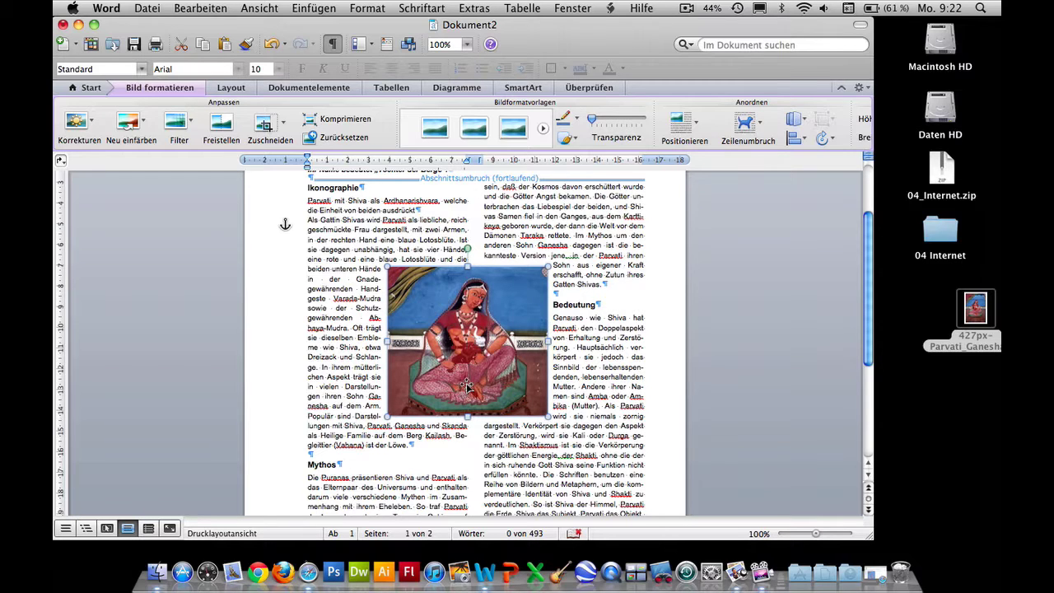
pyautogui.moveTo(457, 369)
pyautogui.mouseDown()
pyautogui.moveTo(413, 332)
pyautogui.moveTo(384, 338)
pyautogui.mouseUp()
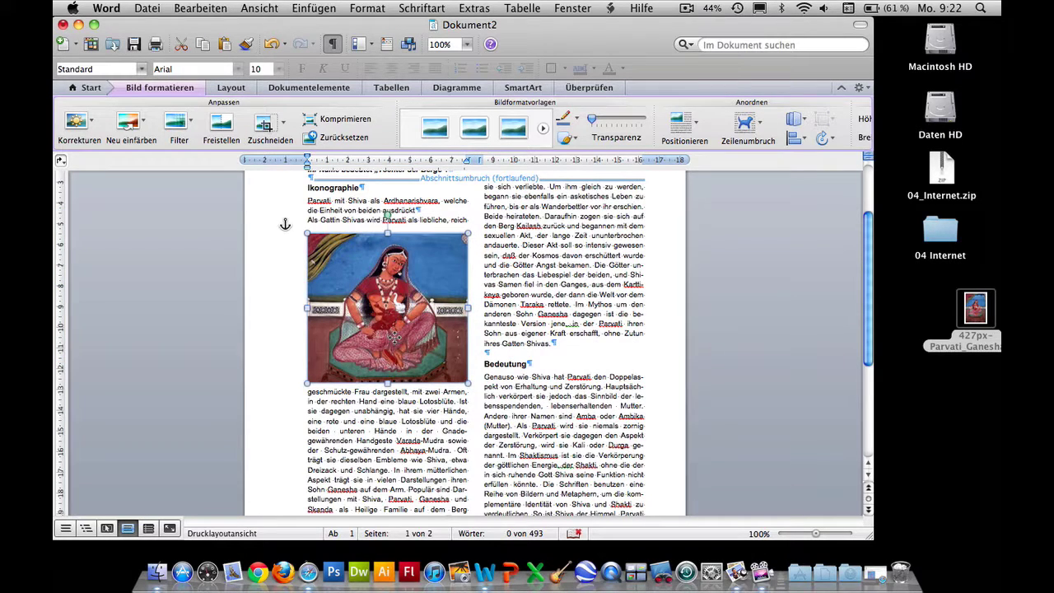